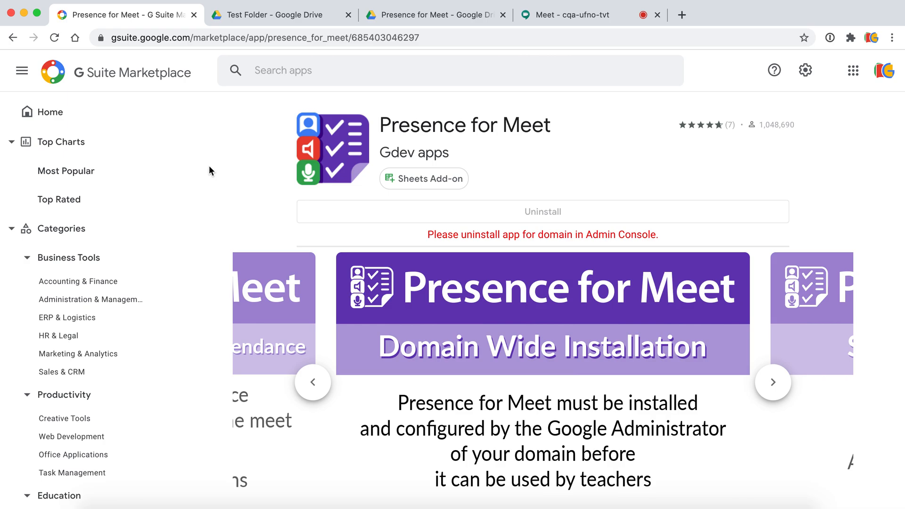
- Create a new blank Google Sheets spreadsheet in the Test Folder on Drive
click(288, 19)
click(53, 115)
click(90, 230)
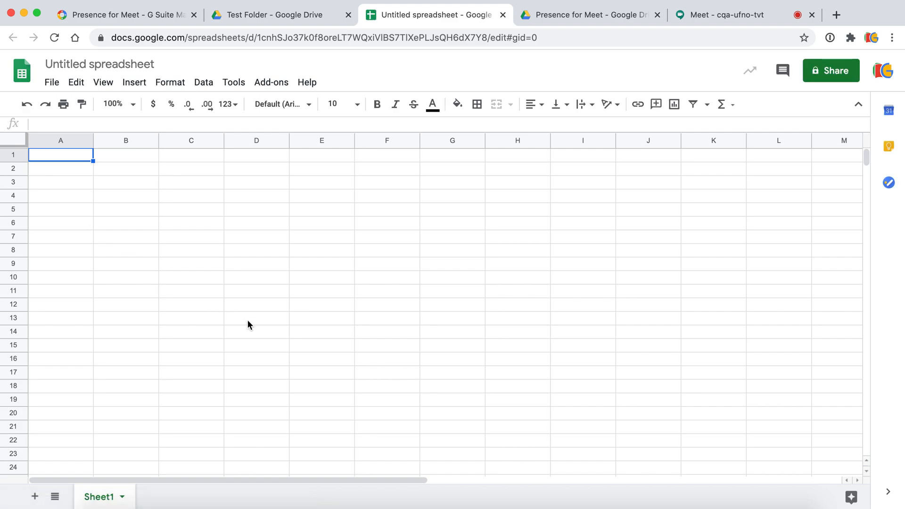
- Launch Presence for Meet's Import Classes from the Add-ons menu
click(289, 86)
mouse_move(317, 162)
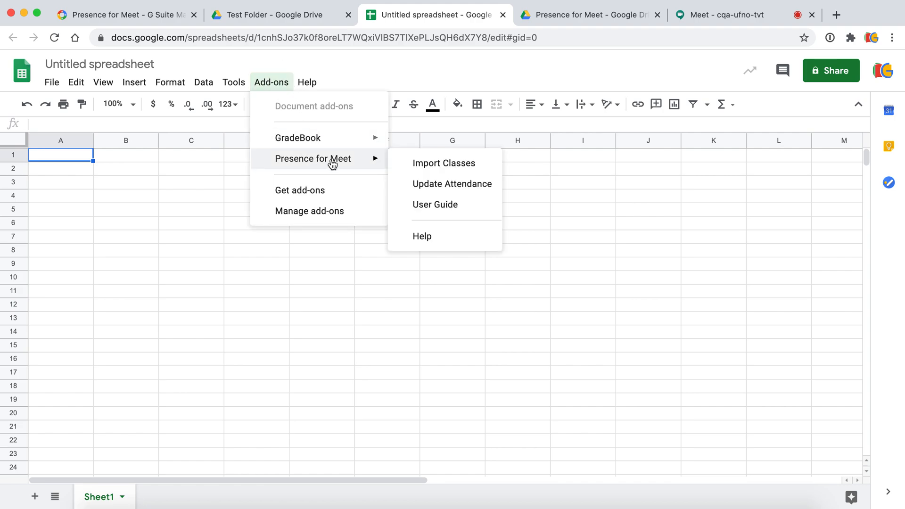
click(420, 163)
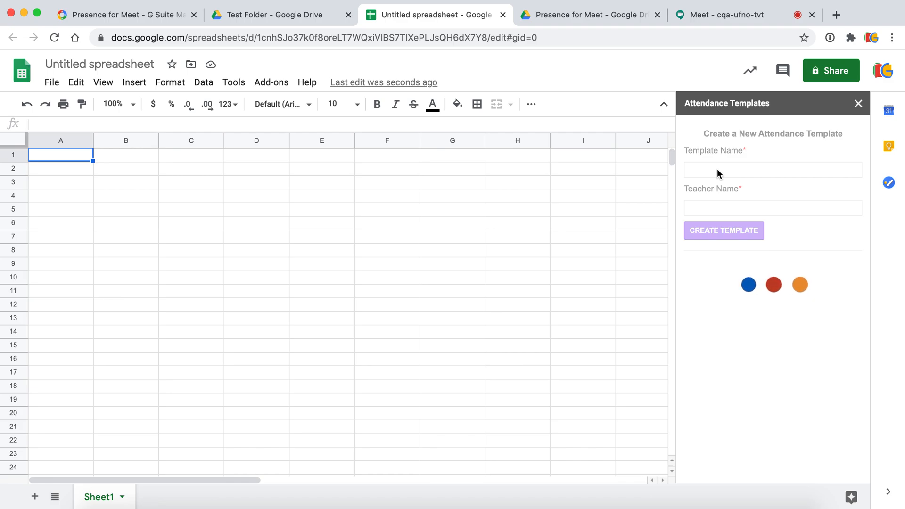
- Create a template named Test with the teacher's name, then view it in the Drive folder
click(750, 171)
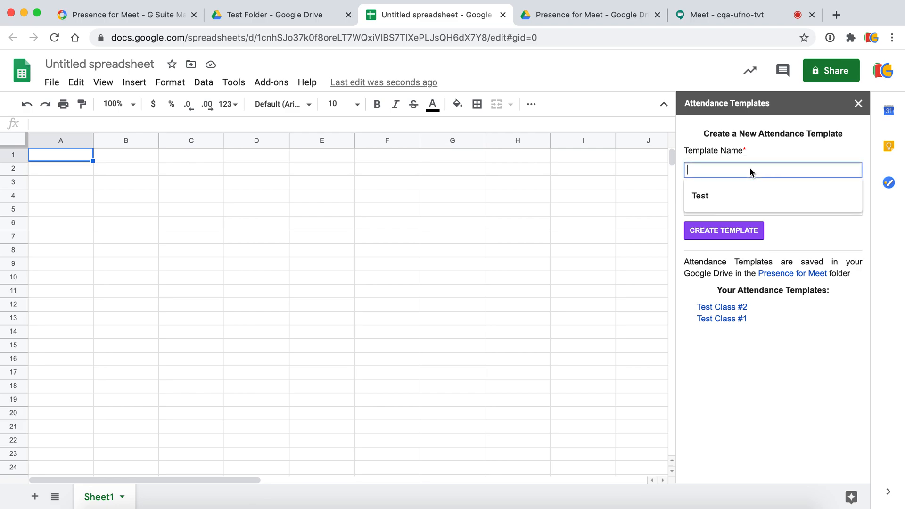
click(730, 196)
click(725, 204)
click(719, 231)
click(720, 232)
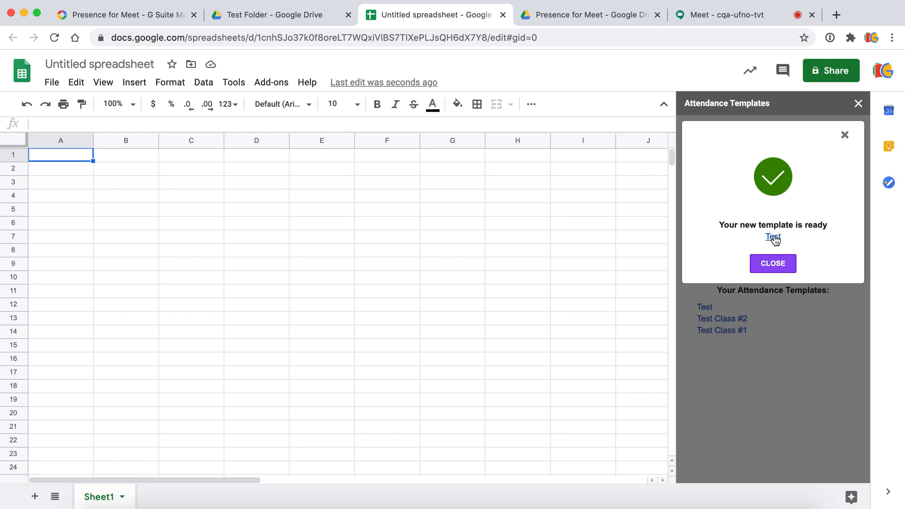
click(571, 15)
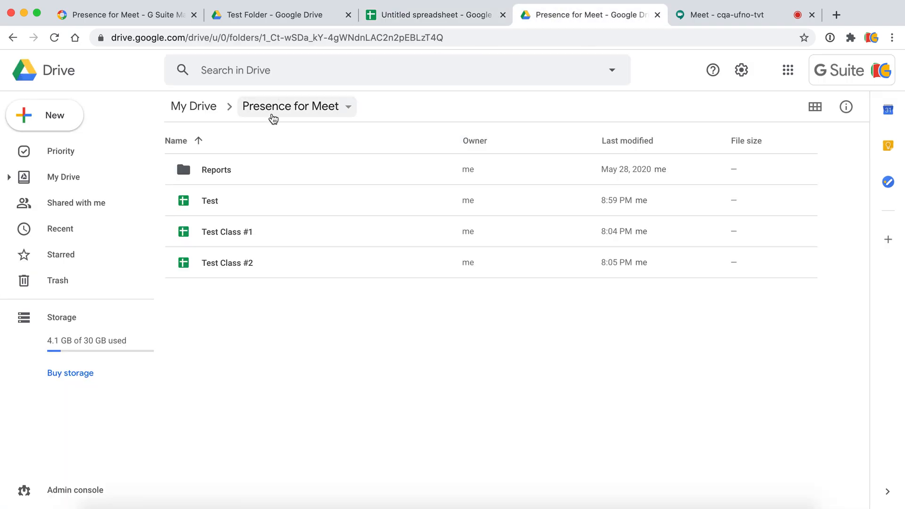
- Return to the Untitled spreadsheet and open the Test template from the ready dialog
click(457, 19)
click(771, 236)
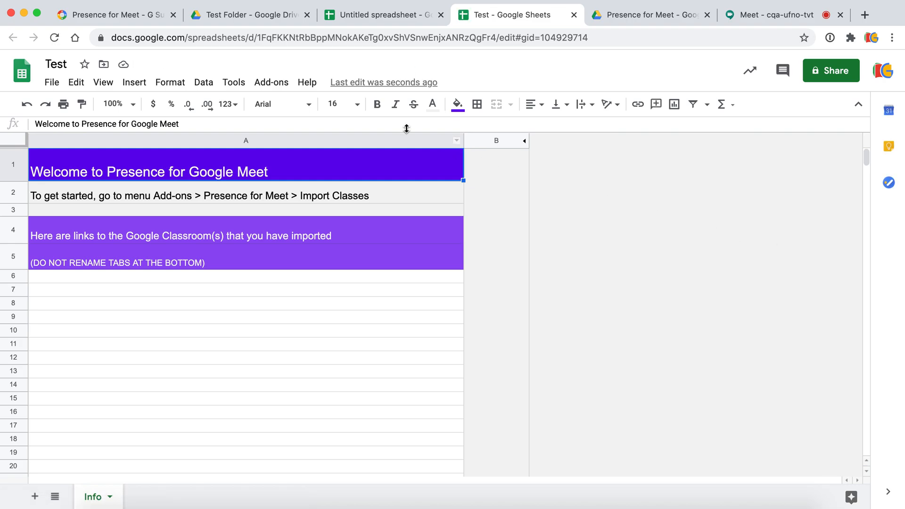
- Import Math Class from Google Classroom into the Test template via Presence for Meet
click(283, 84)
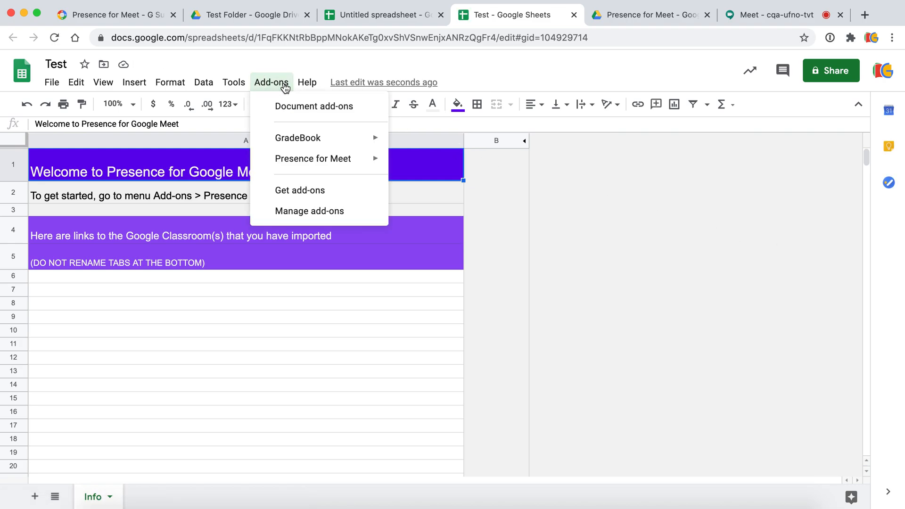
mouse_move(315, 159)
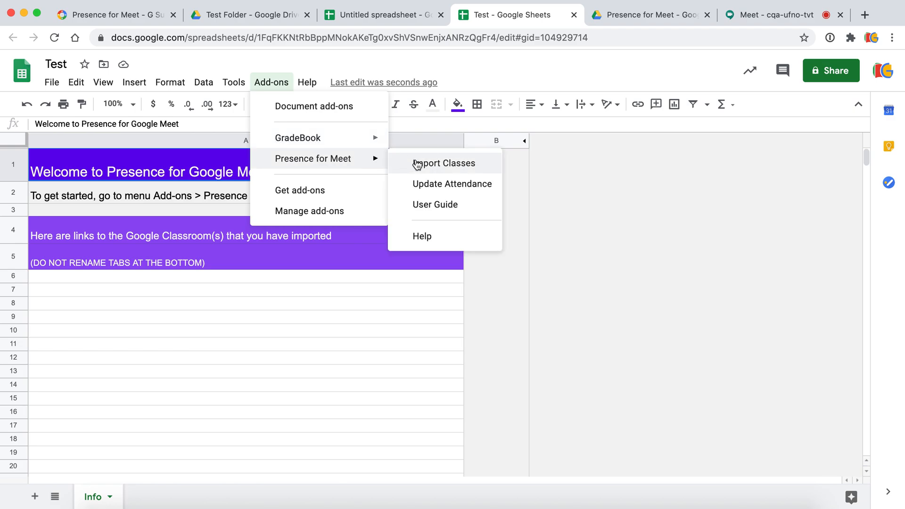
click(416, 163)
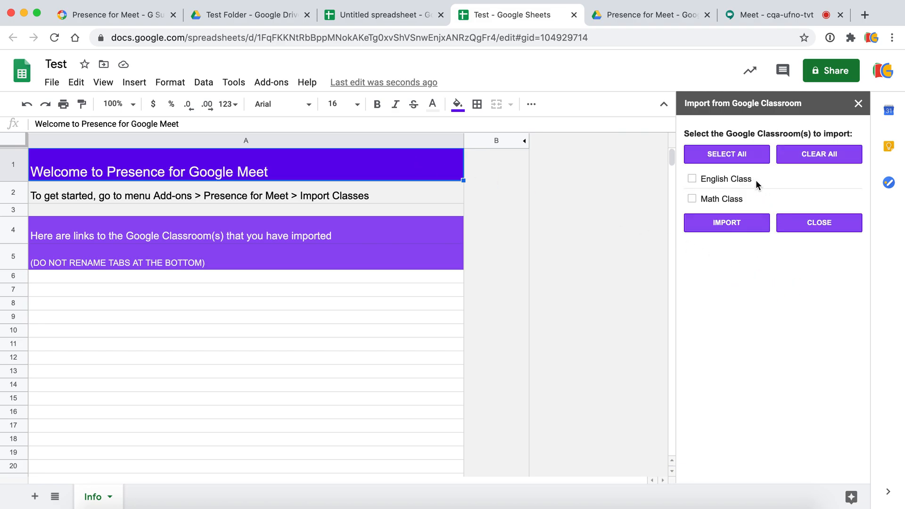
click(693, 198)
click(729, 225)
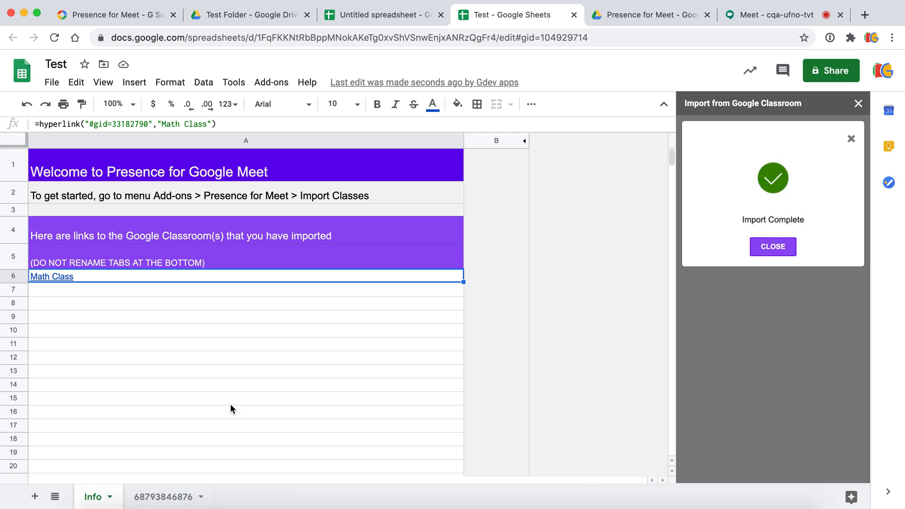
mouse_move(61, 279)
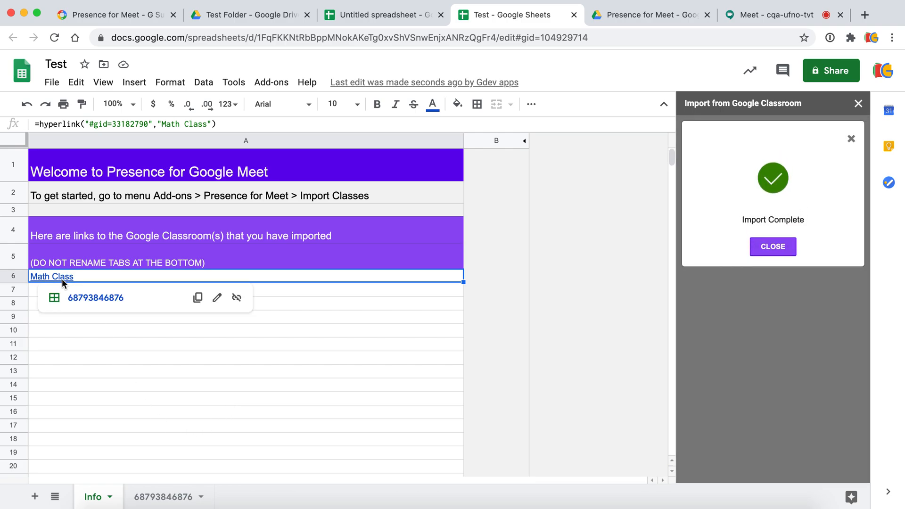
- Dismiss Import Complete, close the sidebar, and scroll across the Math Class meet columns
click(78, 300)
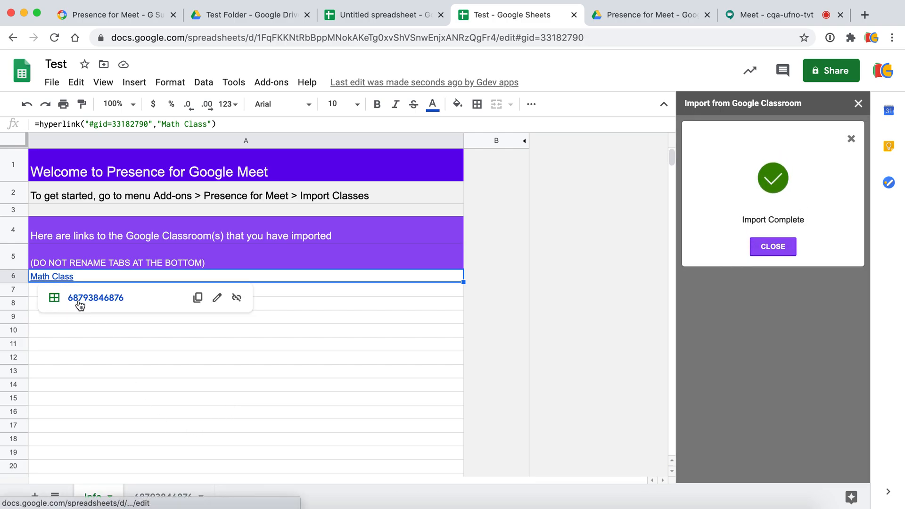
click(786, 252)
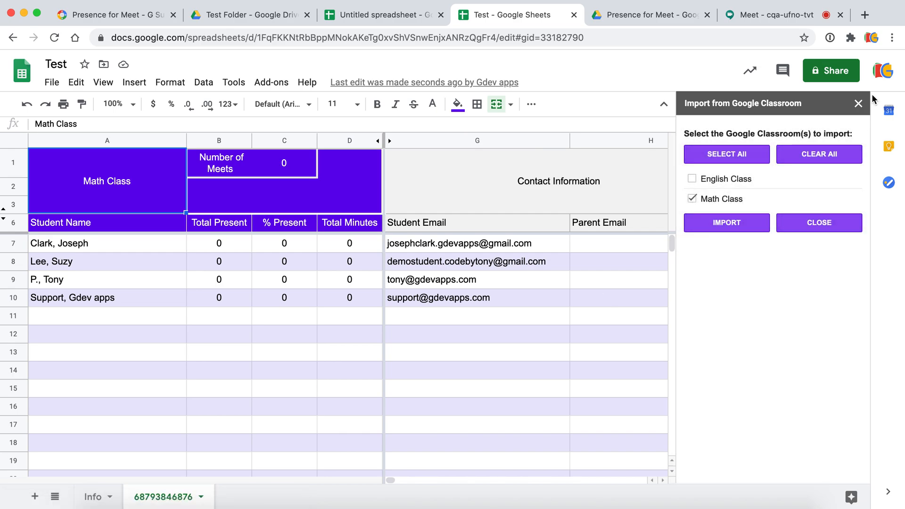
click(859, 104)
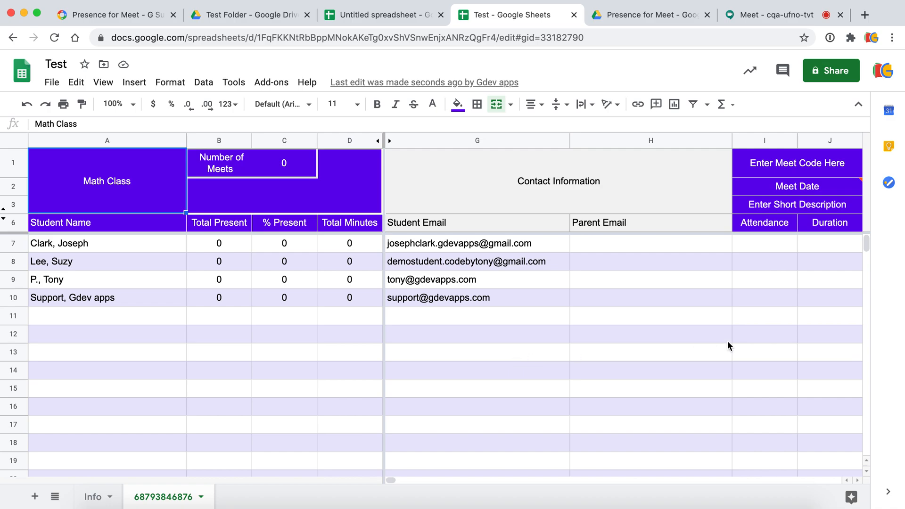
scroll(728, 340, right, 5)
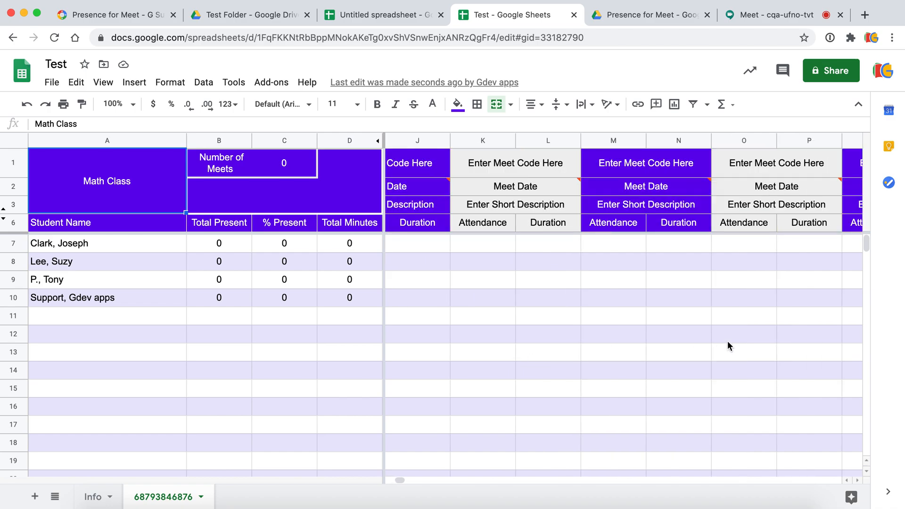
scroll(728, 340, left, 1)
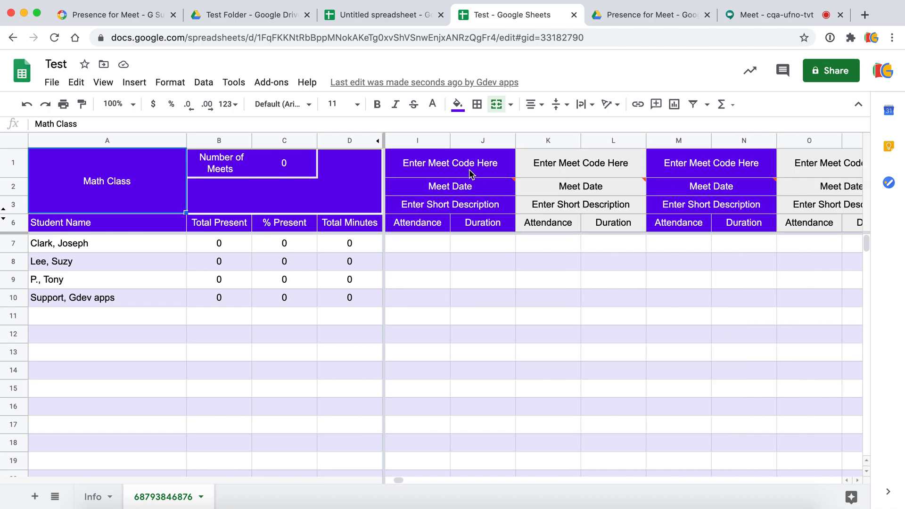
- Check the waiting Google Meet page, then return to the Test attendance spreadsheet
click(778, 13)
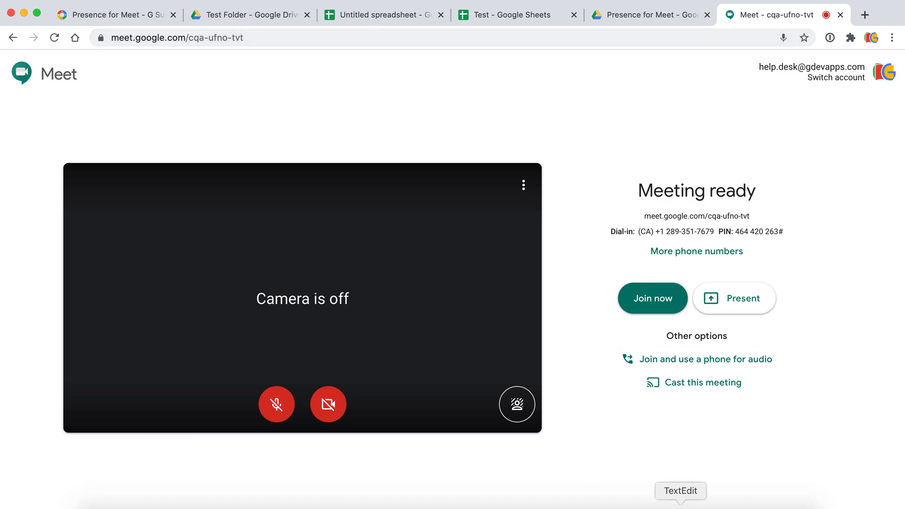
click(403, 13)
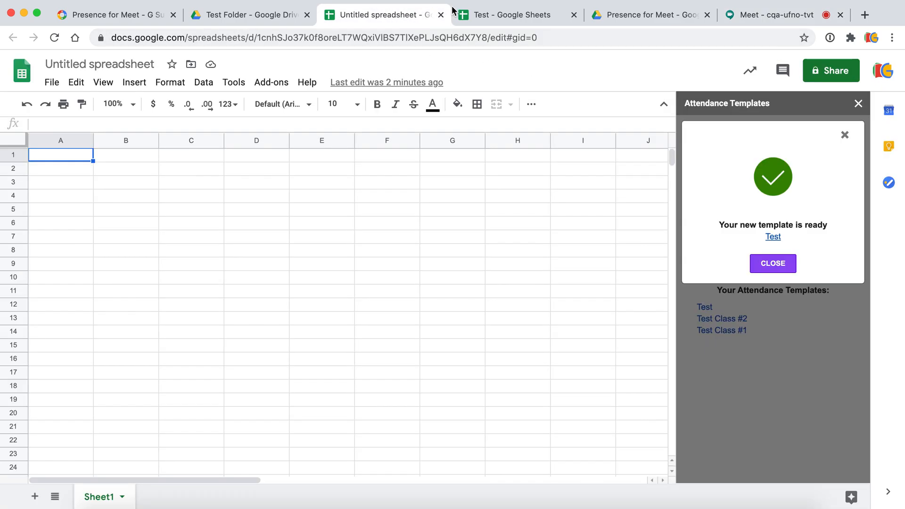
click(494, 14)
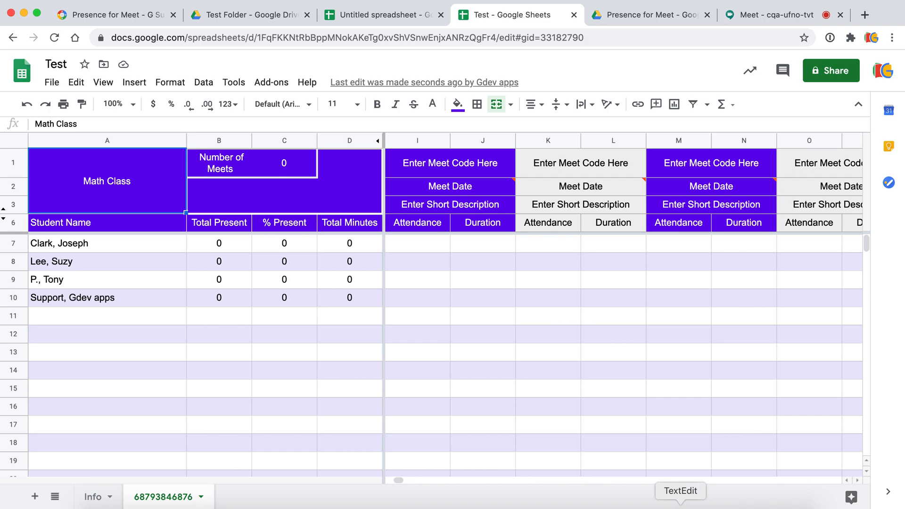
- Copy meet code WER-JGO-QSKK from the notes and paste it into cell I1
click(680, 506)
drag(544, 98, 477, 98)
key(cmd+c)
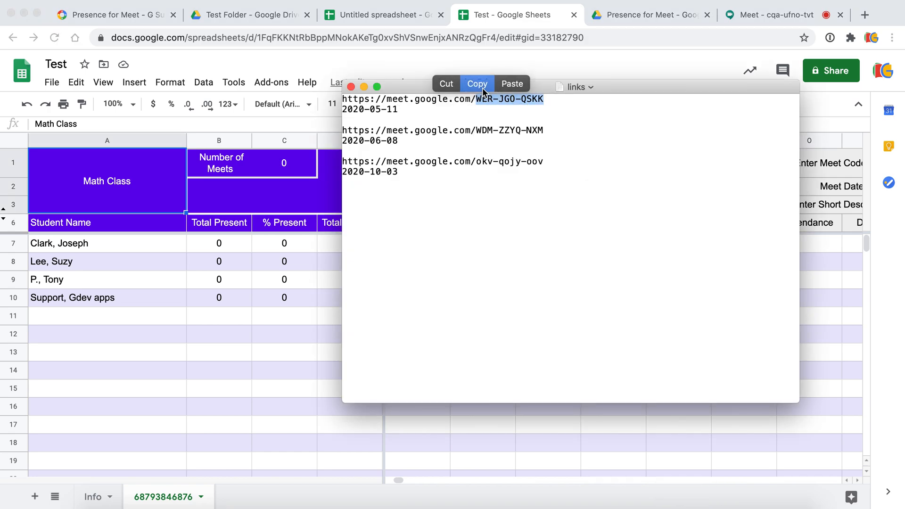
click(482, 88)
click(293, 371)
click(436, 165)
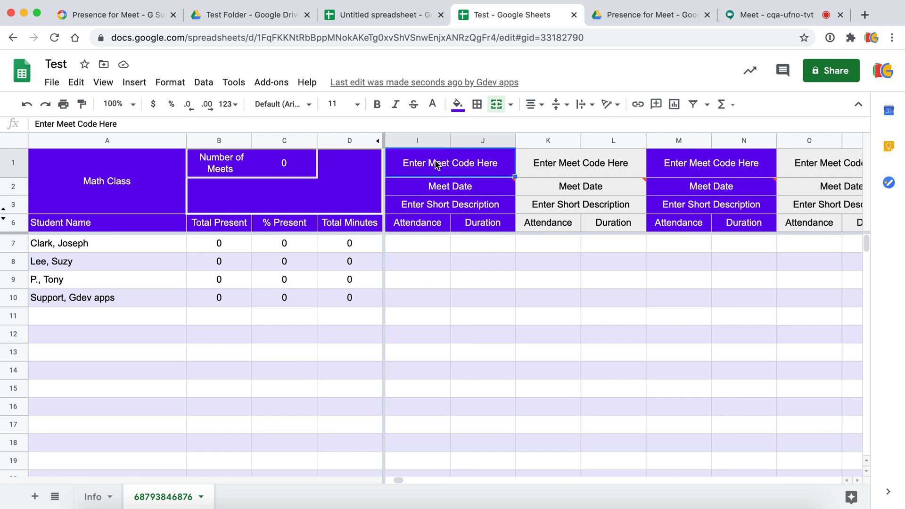
key(cmd+v)
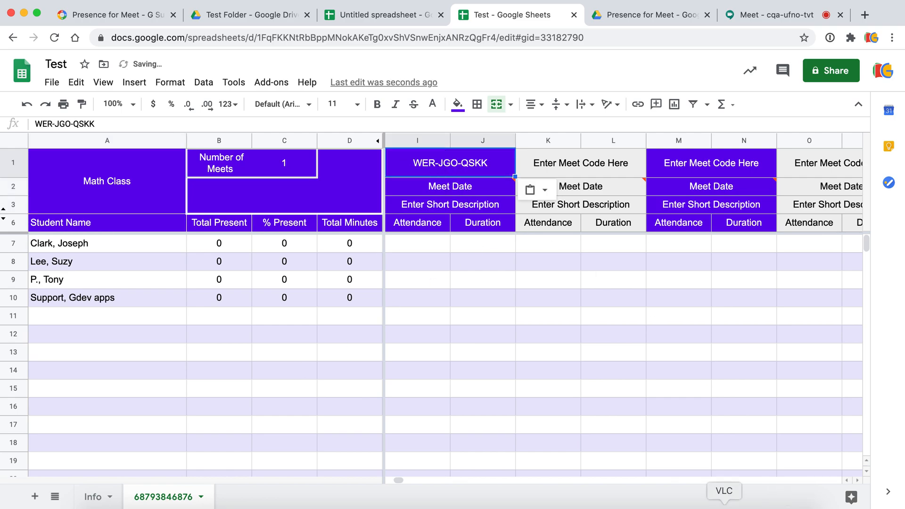
- Copy the first meet date 2020-05-11 and paste it into cell I2
click(679, 502)
drag(400, 108, 338, 107)
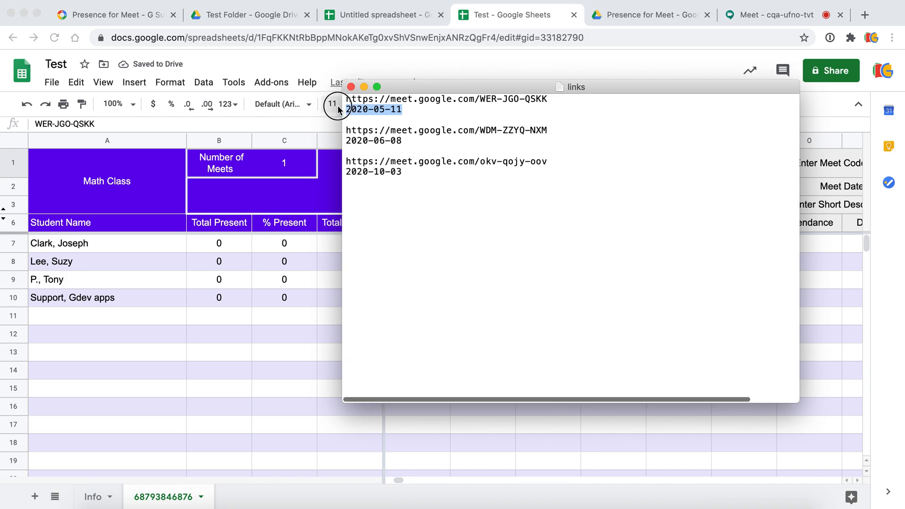
click(348, 91)
click(301, 321)
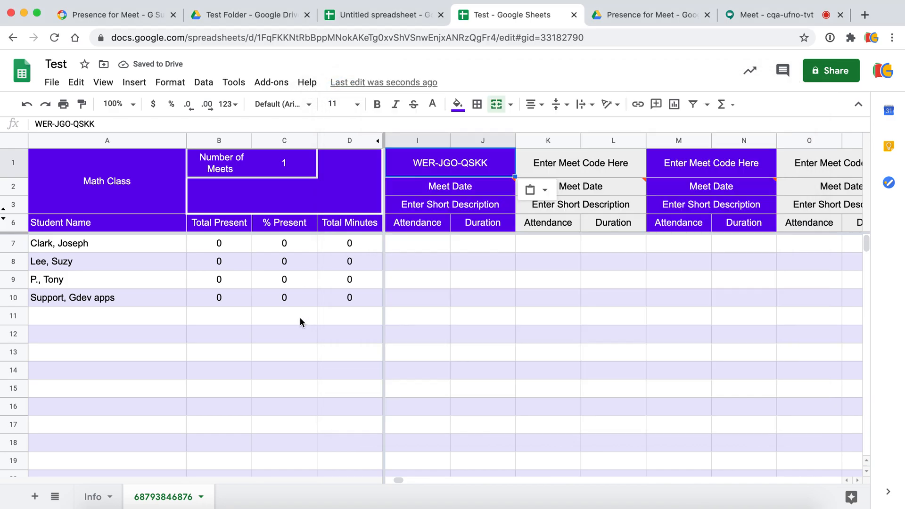
click(449, 188)
key(super+v)
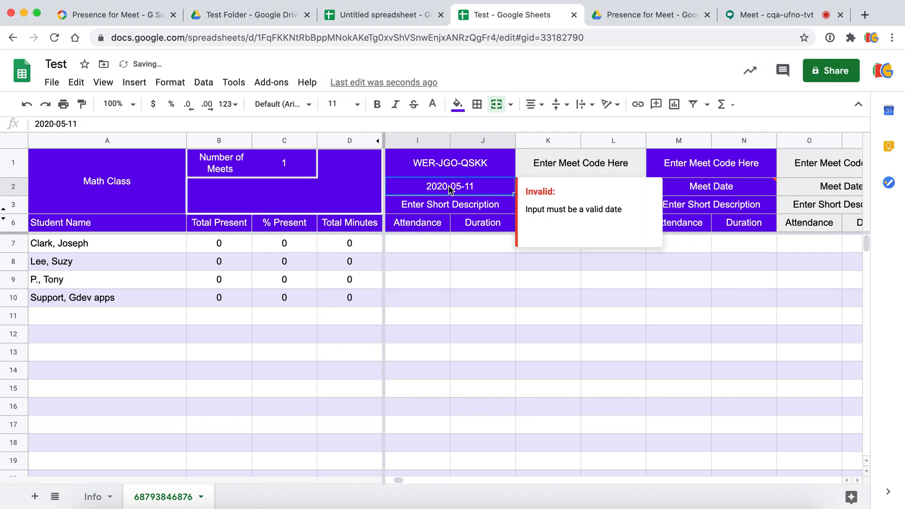
- Open Presence for Meet's Update Attendance panel from the Add-ons menu
click(432, 244)
click(271, 84)
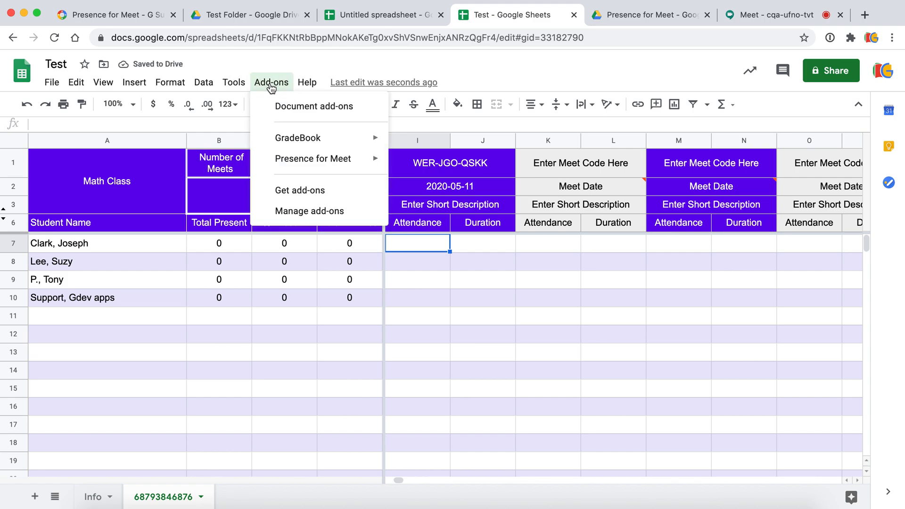
mouse_move(320, 167)
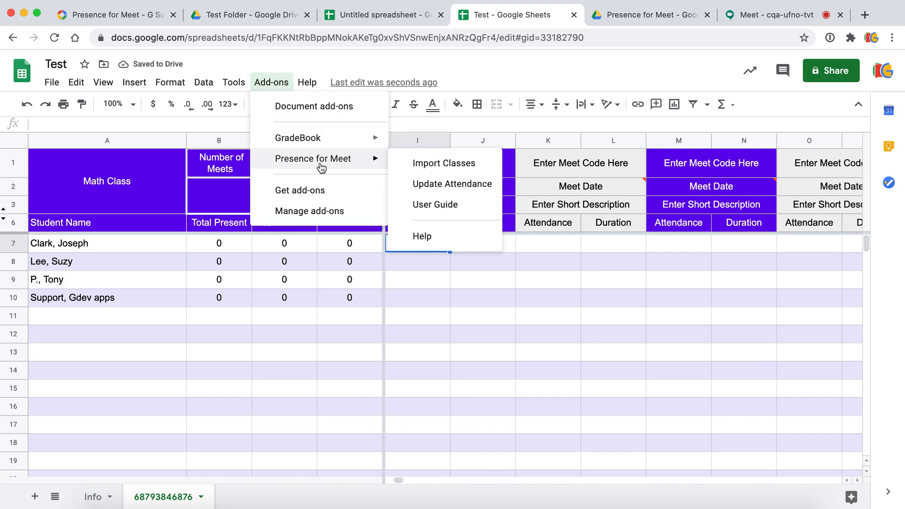
click(433, 185)
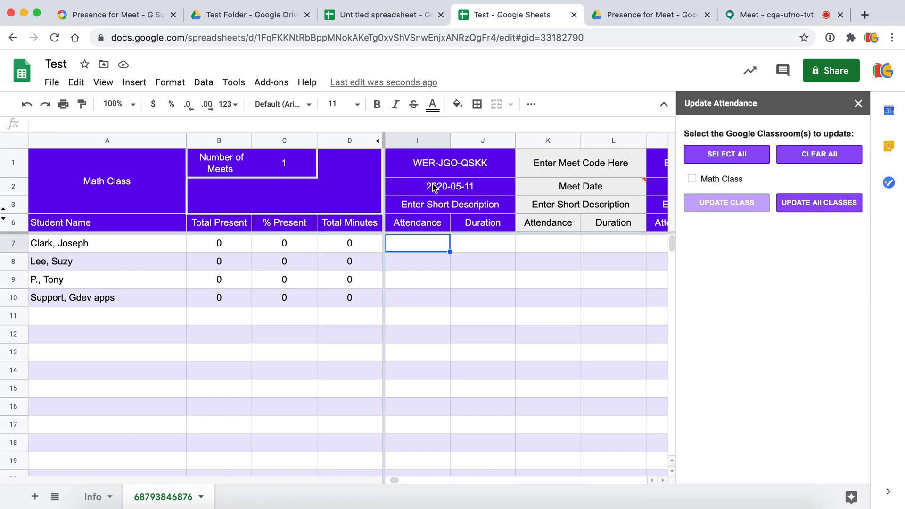
- Tick Math Class, run UPDATE CLASS, and close the Import Complete message when finished
click(695, 179)
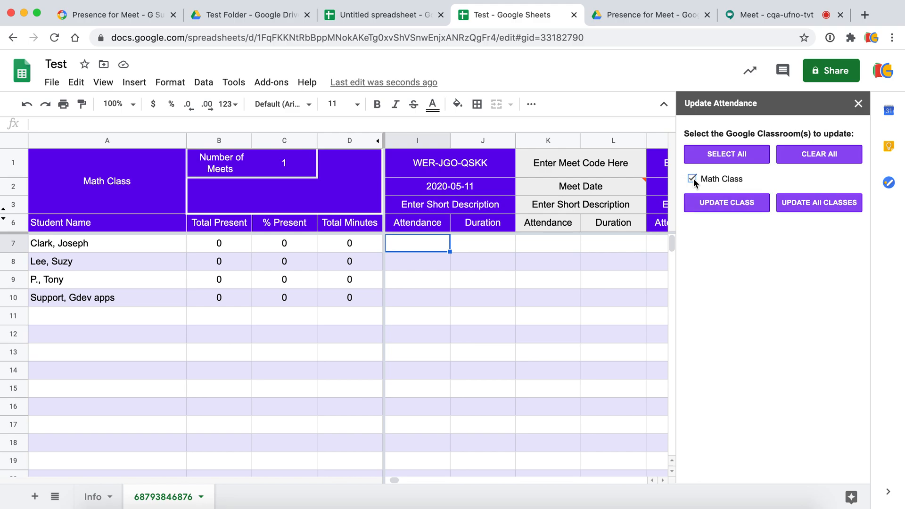
click(717, 205)
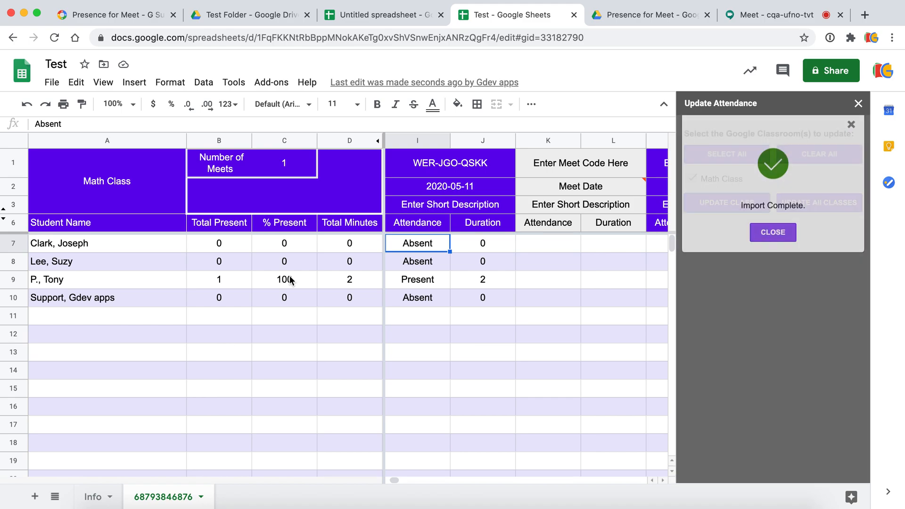
click(779, 254)
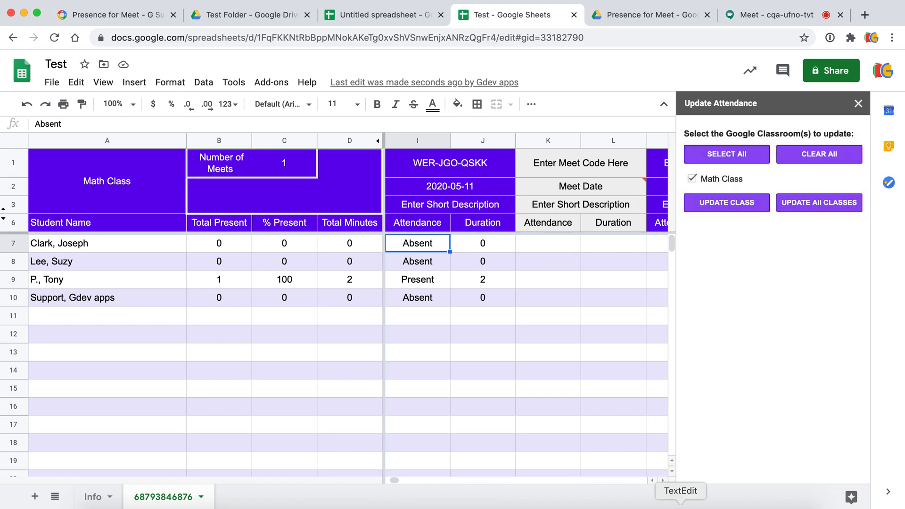
click(680, 504)
drag(548, 131, 482, 129)
click(478, 111)
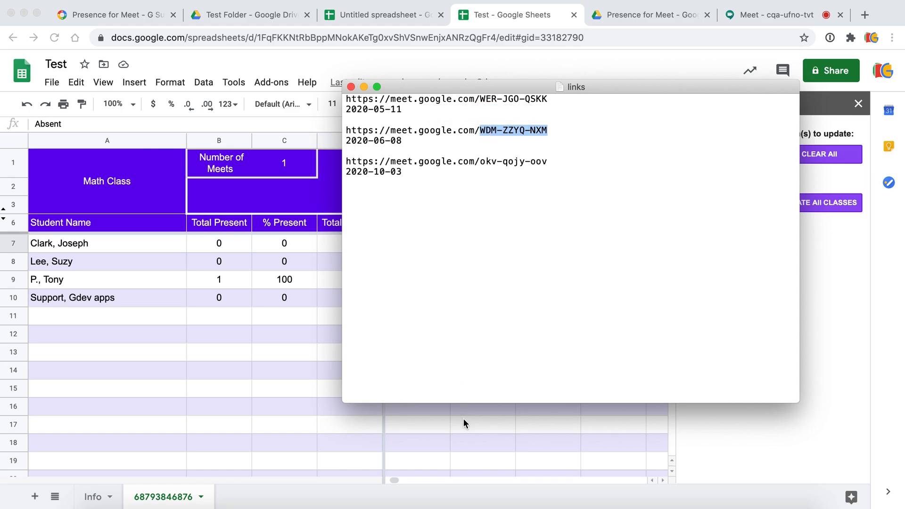
click(462, 438)
click(574, 168)
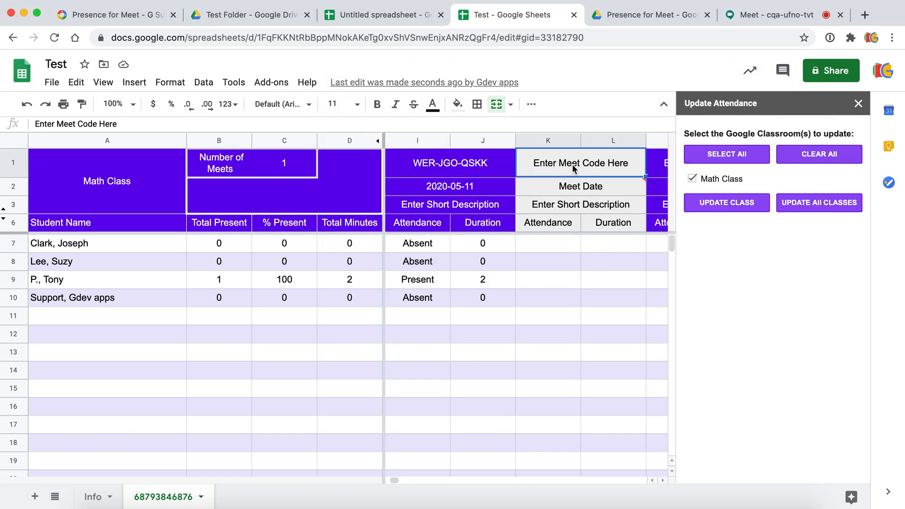
key(super+v)
click(680, 503)
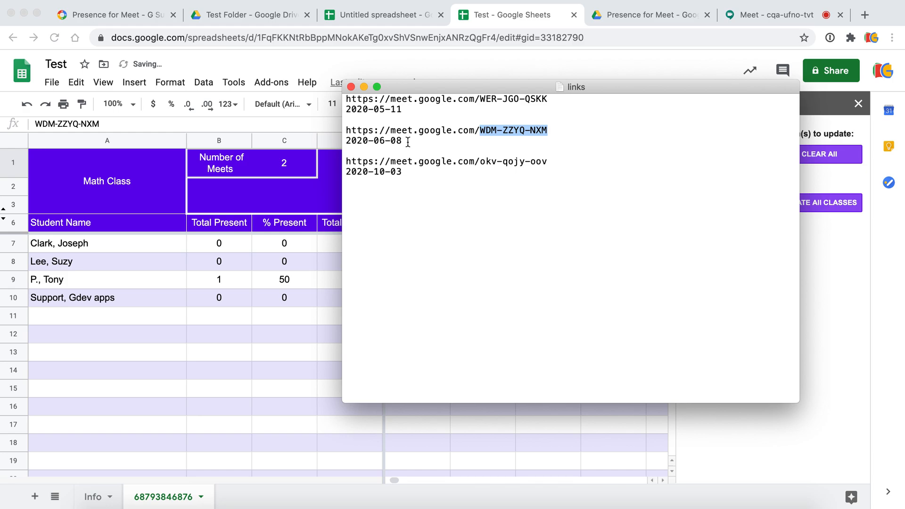
drag(408, 142, 338, 141)
click(308, 384)
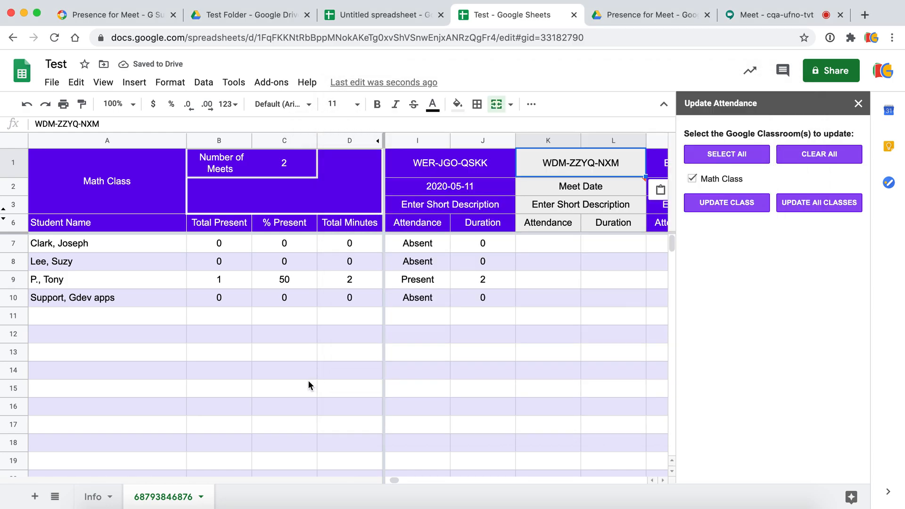
click(566, 191)
key(super+v)
- Paste the third meet code okv-qojy-oov into cell M1
key(Tab)
key(Tab)
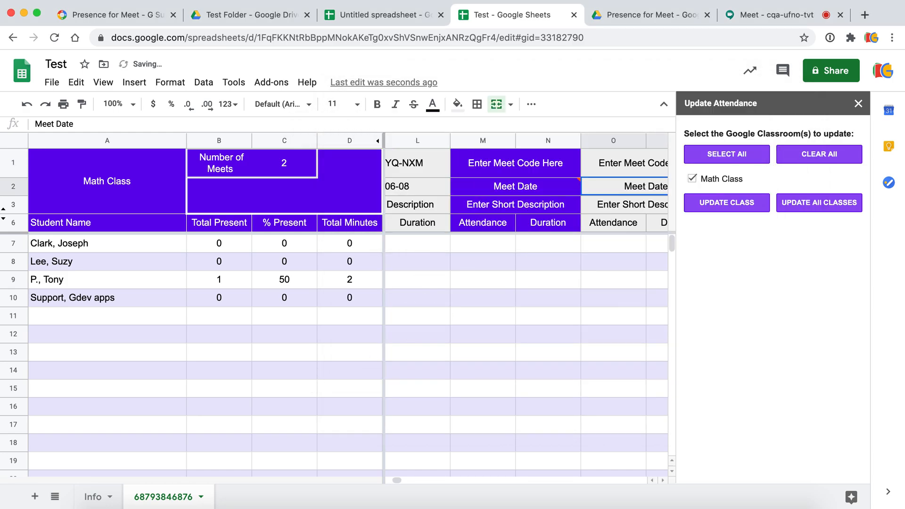
key(Left)
key(Up)
click(680, 503)
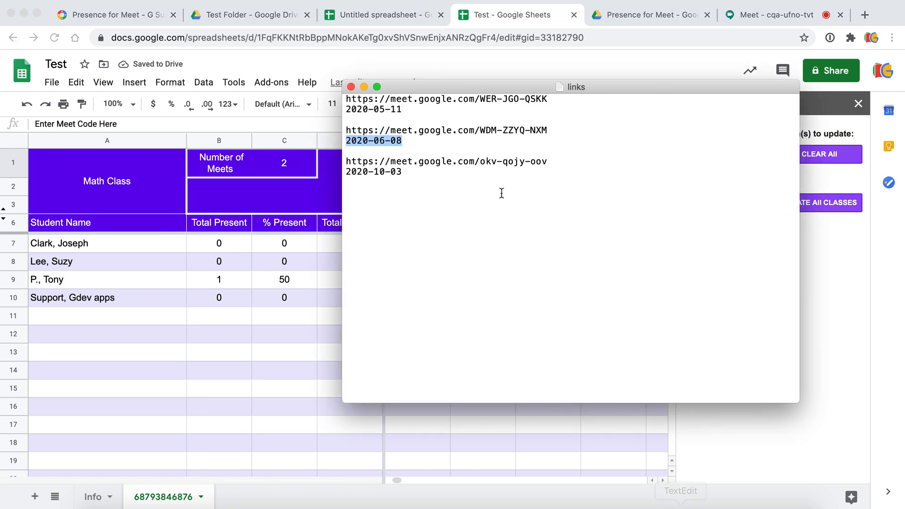
drag(547, 161, 480, 161)
click(481, 145)
click(499, 434)
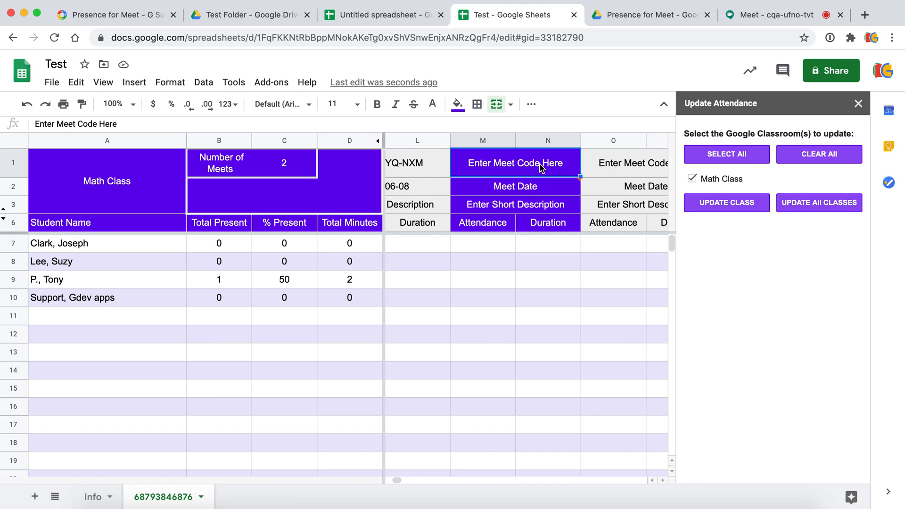
key(super+v)
- Copy the third meet date 2020-10-03 and paste it into cell M2
click(680, 502)
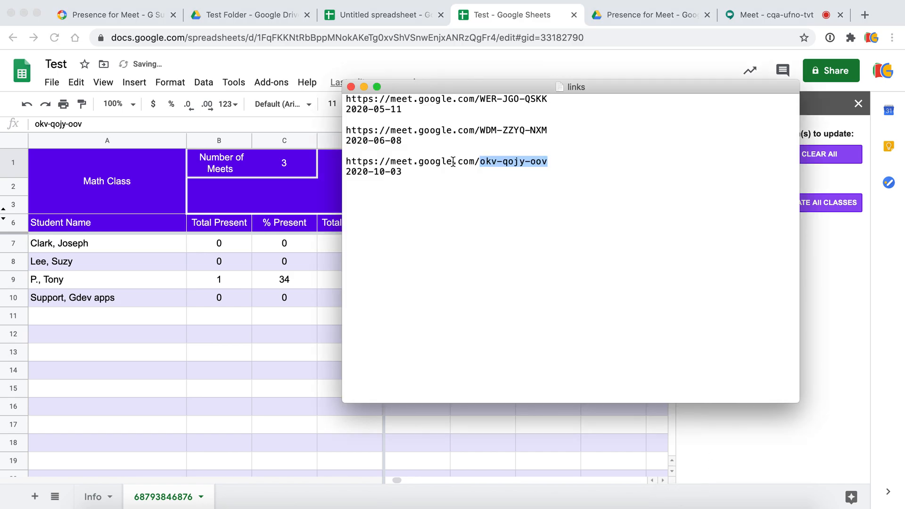
click(404, 174)
drag(404, 174, 333, 174)
key(super+c)
key(super+Tab)
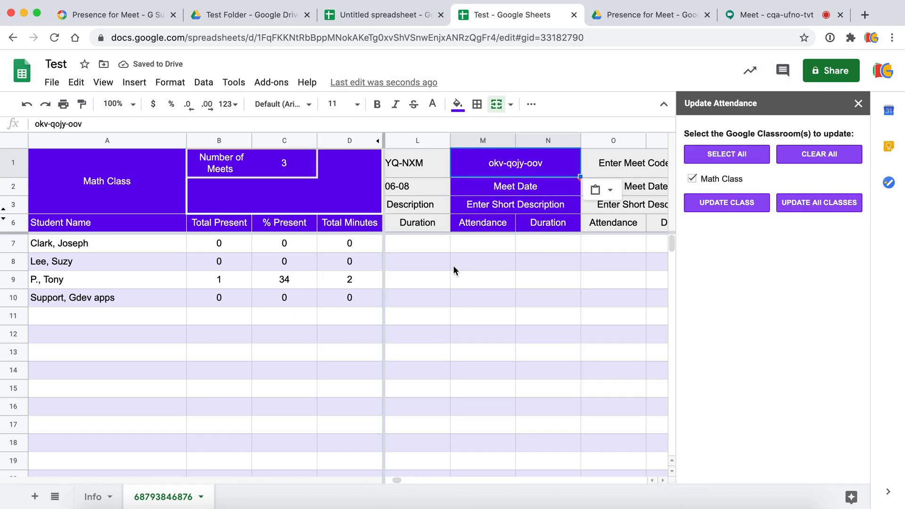
click(495, 194)
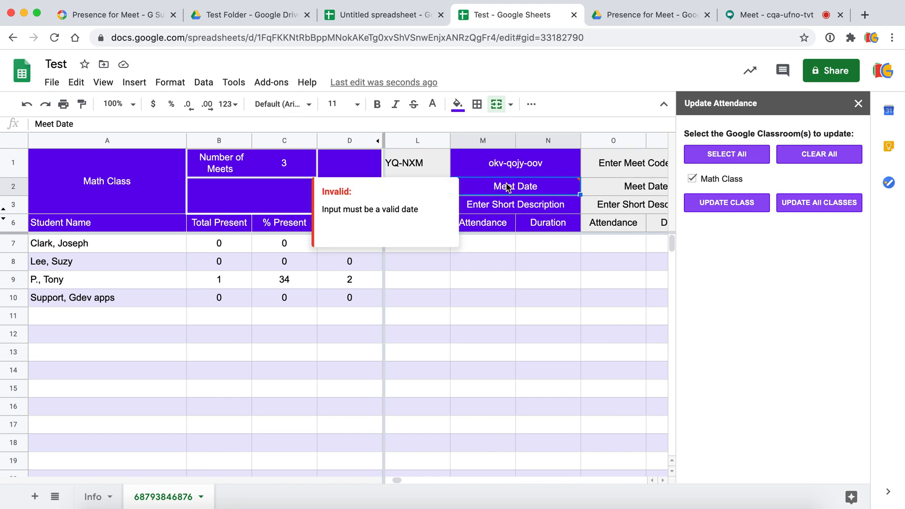
key(super+v)
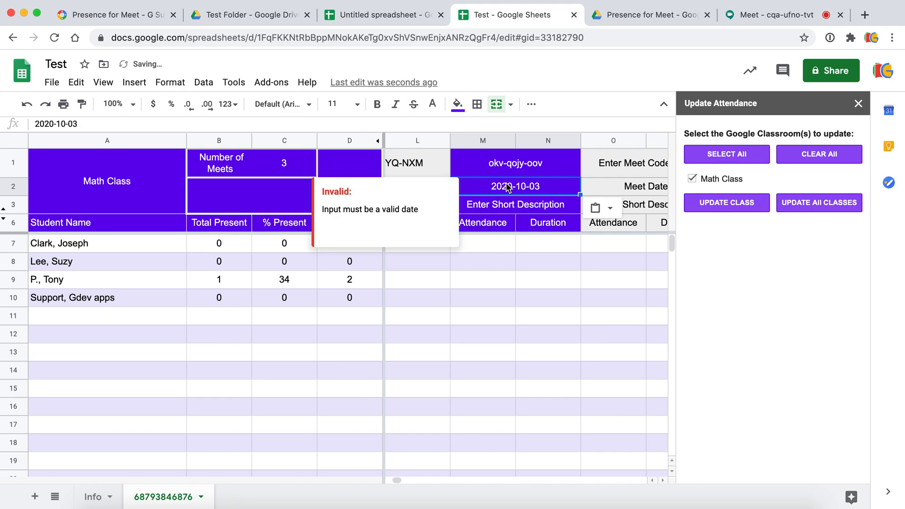
- Run UPDATE CLASS to sync Math Class attendance for all three meets
click(721, 205)
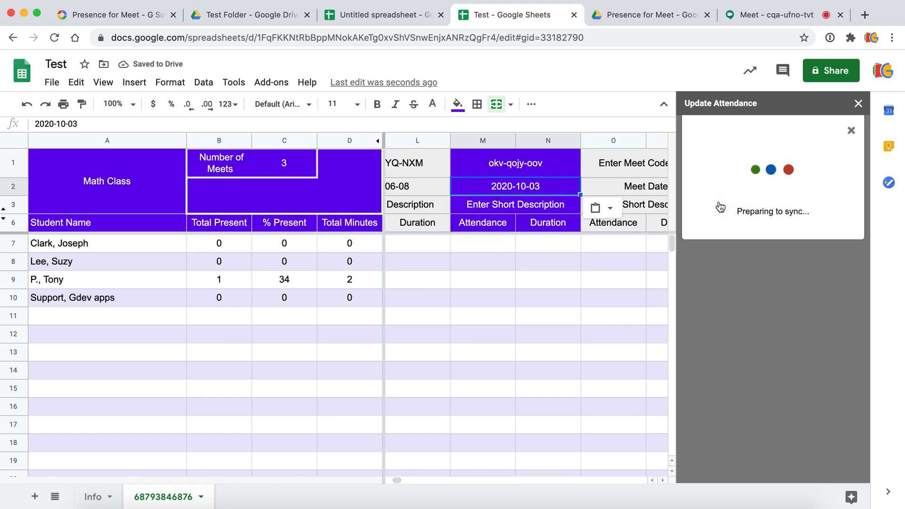
click(417, 246)
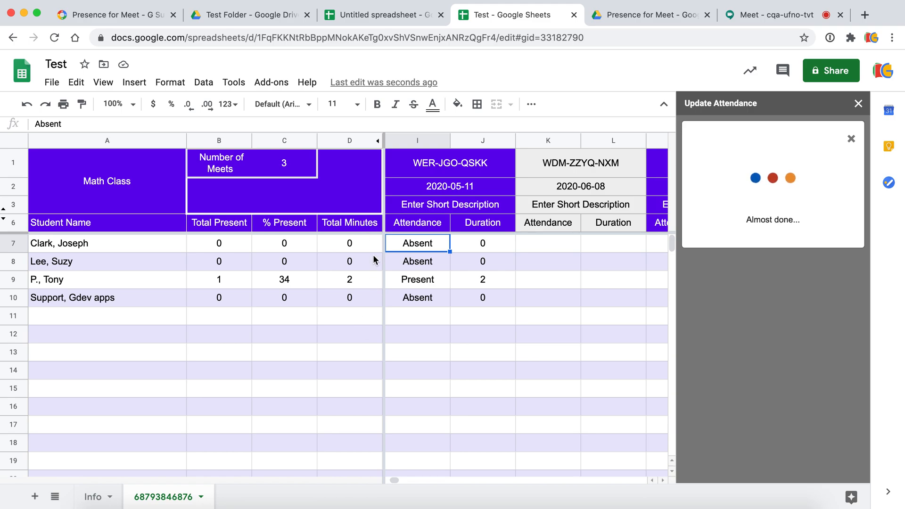
- Review the imported attendance and duration cells for the second and third meets
click(410, 245)
key(Right)
key(Right)
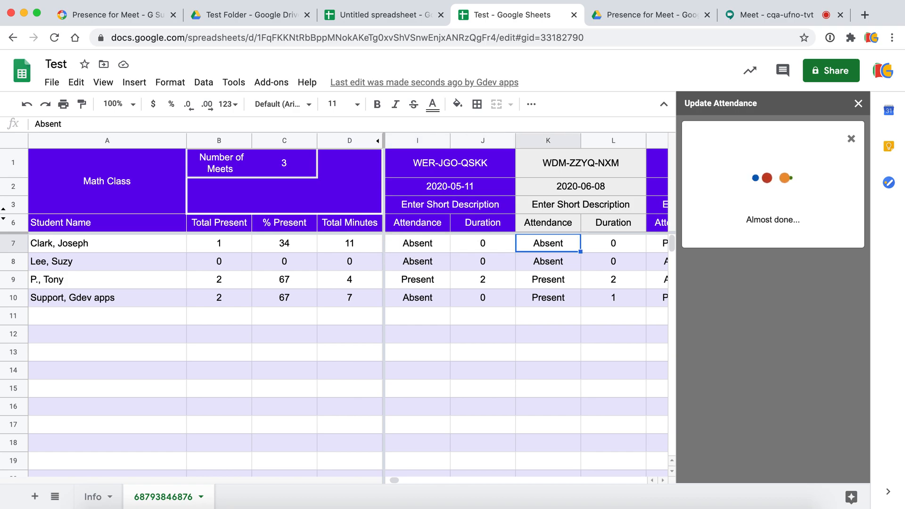
key(Down)
key(Down)
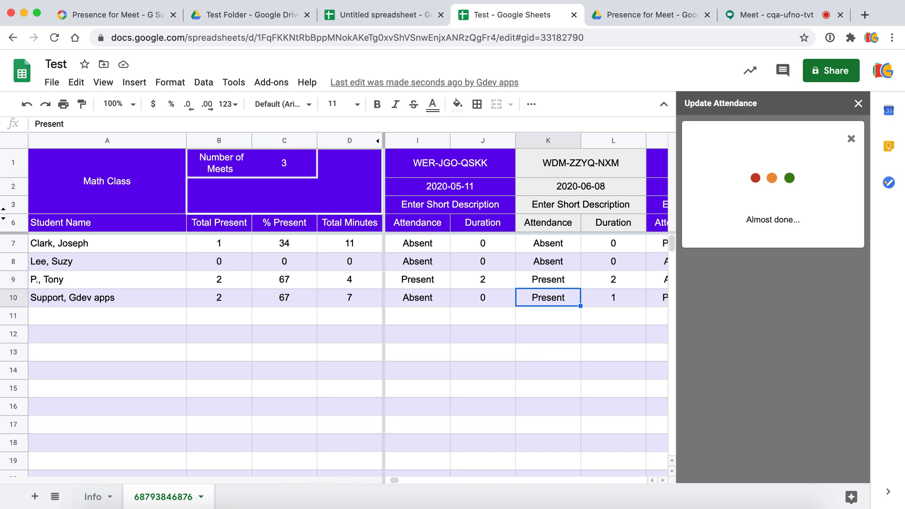
key(Right)
key(Right)
key(Right)
key(Left)
key(Right)
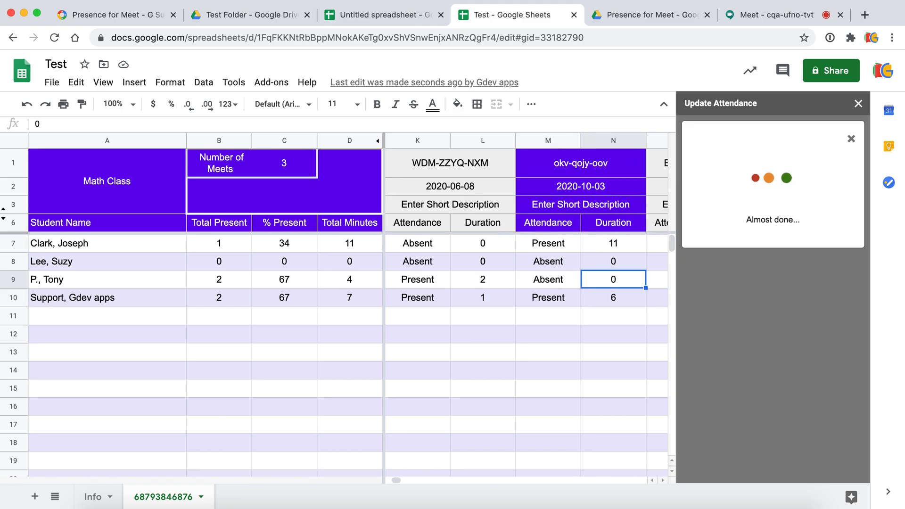
key(Left)
- Check the student totals and % Present formulas starting from row 8
click(112, 262)
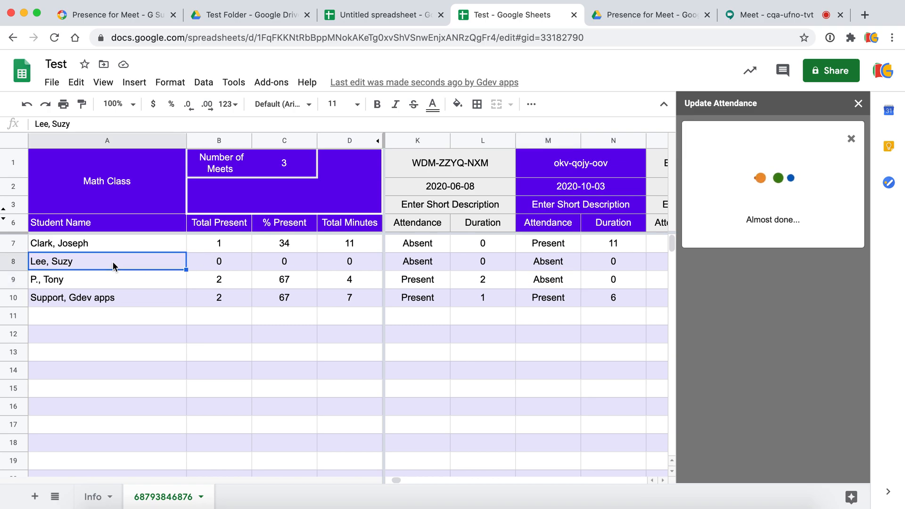
key(Right)
key(Right)
key(Right)
key(Left)
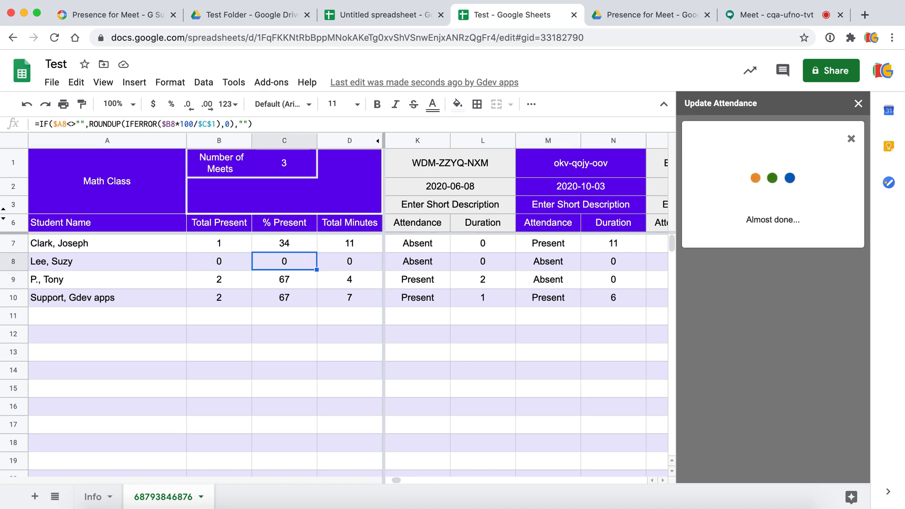
key(Down)
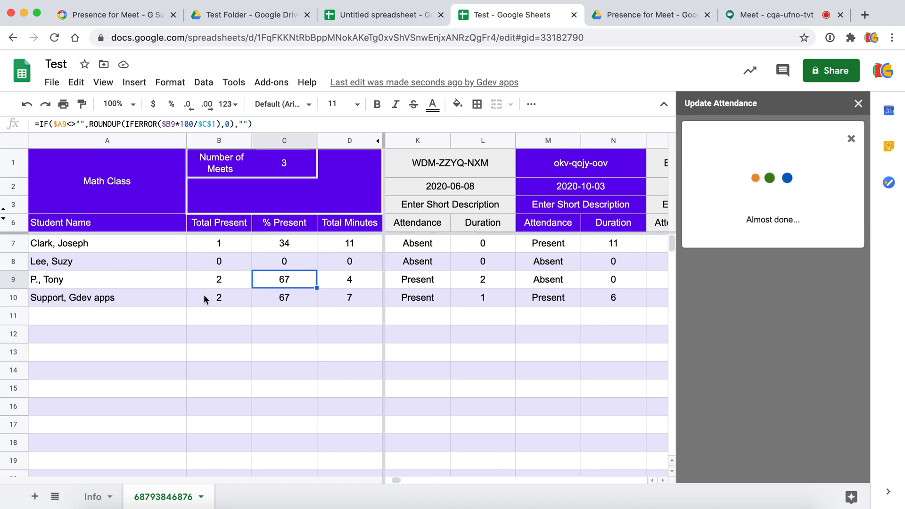